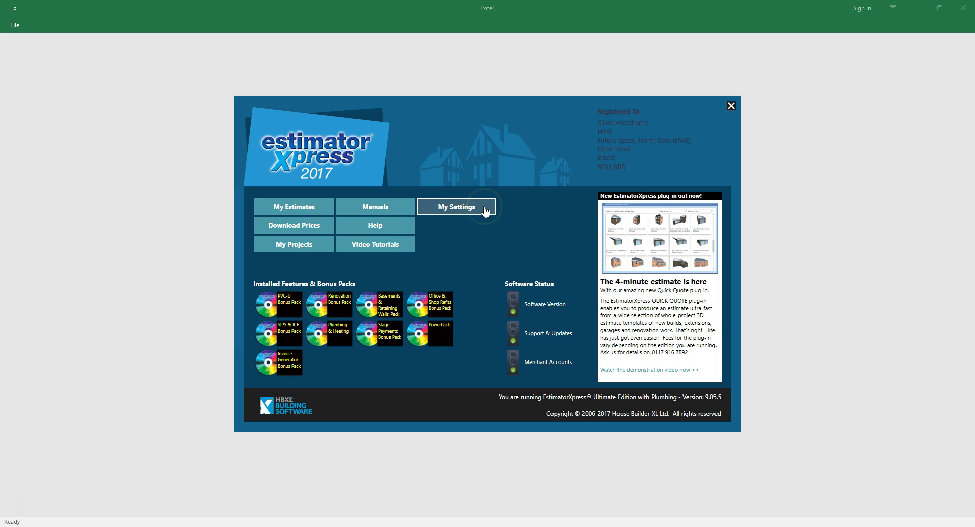
# Start a new estimate from My Estimates using the PlansXpress import for Rapid Take-off option.
pyautogui.click(325, 212)
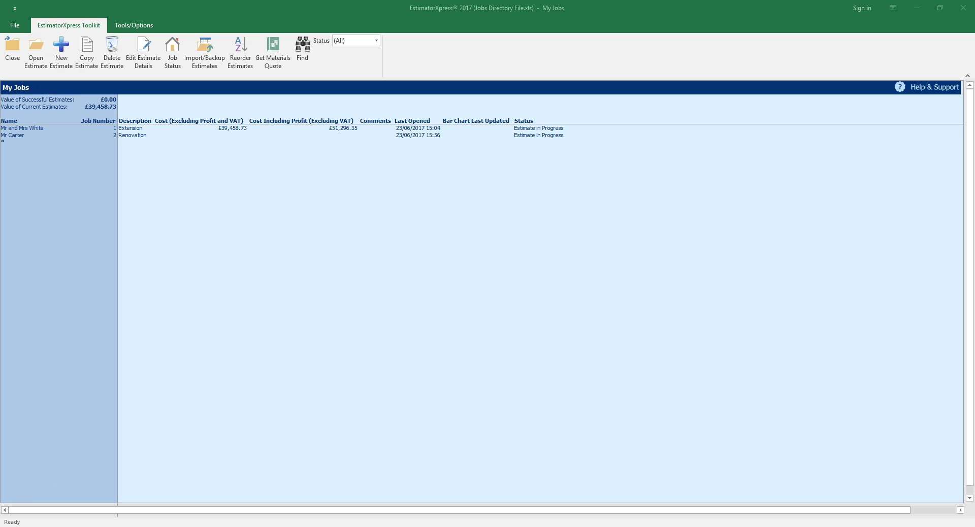
pyautogui.click(64, 66)
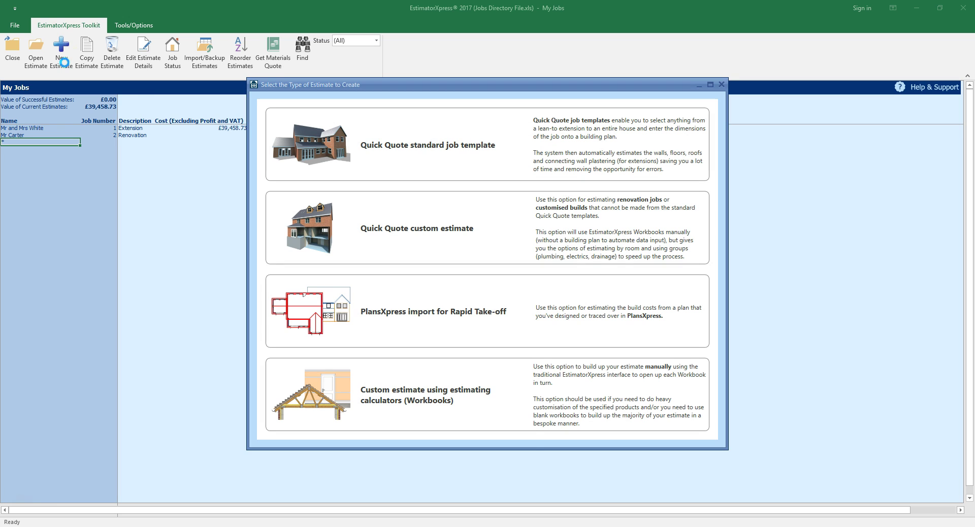
pyautogui.click(421, 169)
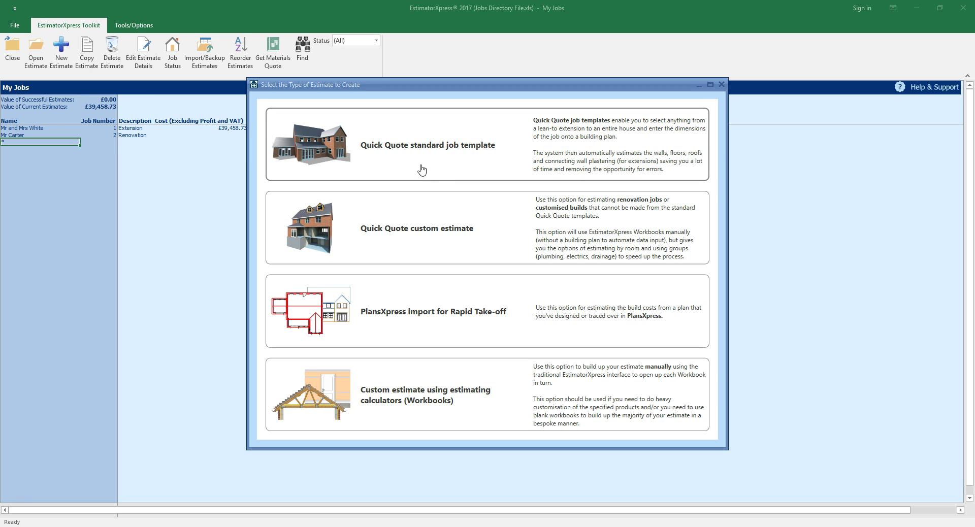
pyautogui.click(433, 248)
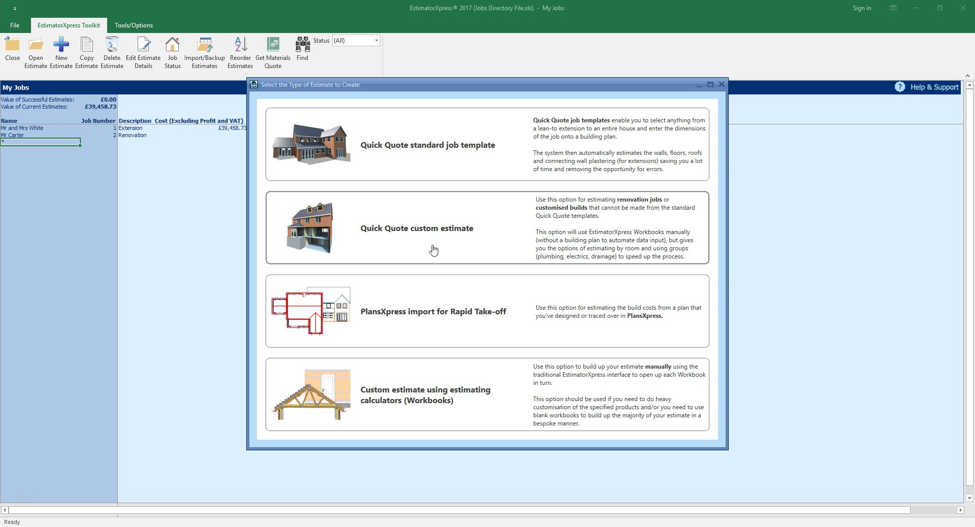
pyautogui.click(437, 320)
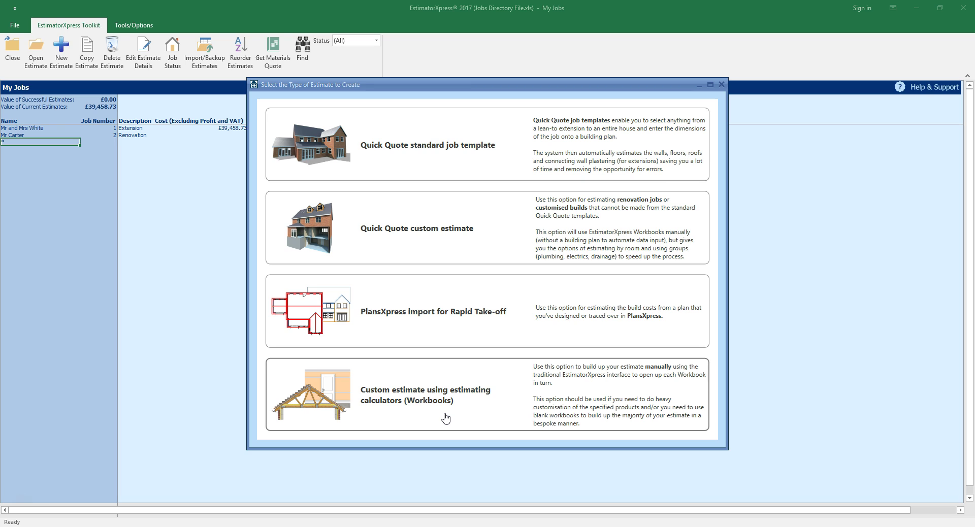
pyautogui.click(435, 338)
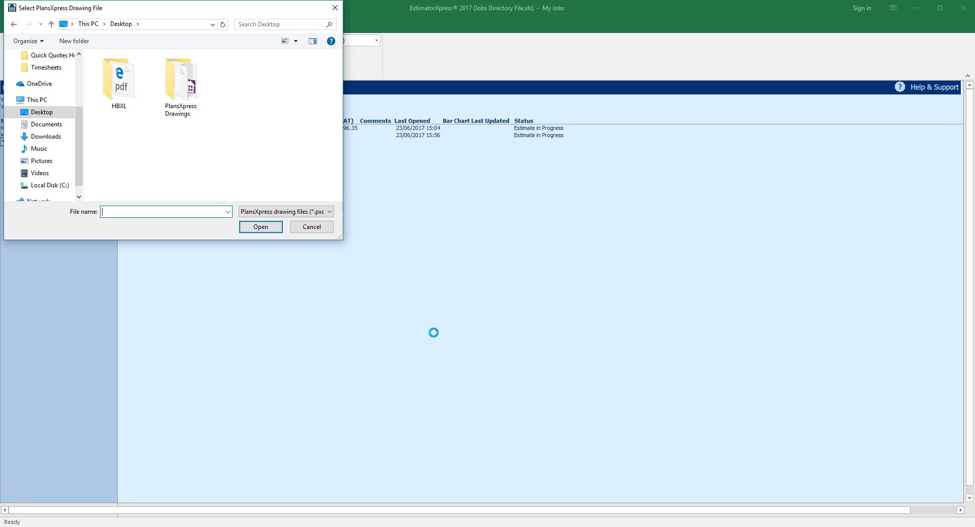
# Import the customer's Proposed Planning drawing from the PlansXpress Drawings folder on the Desktop.
pyautogui.click(181, 87)
pyautogui.doubleClick(181, 86)
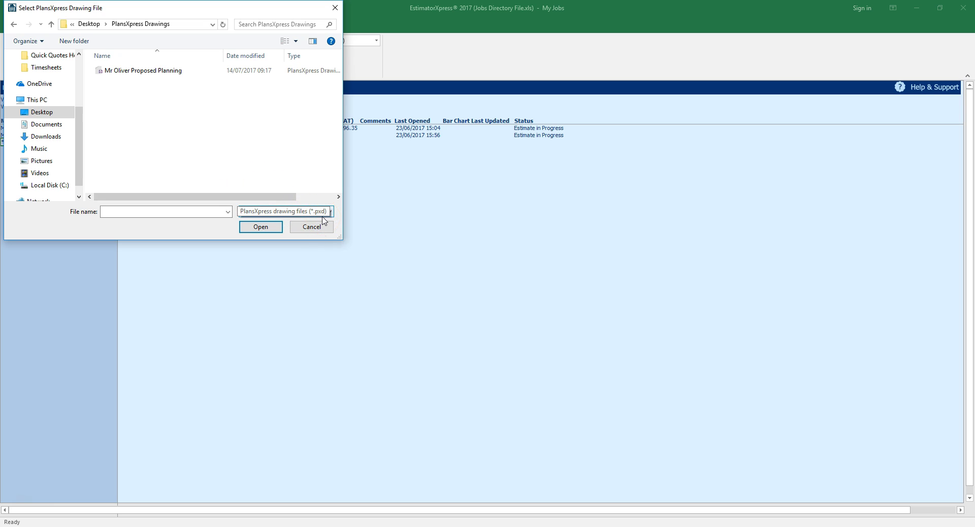
pyautogui.click(163, 74)
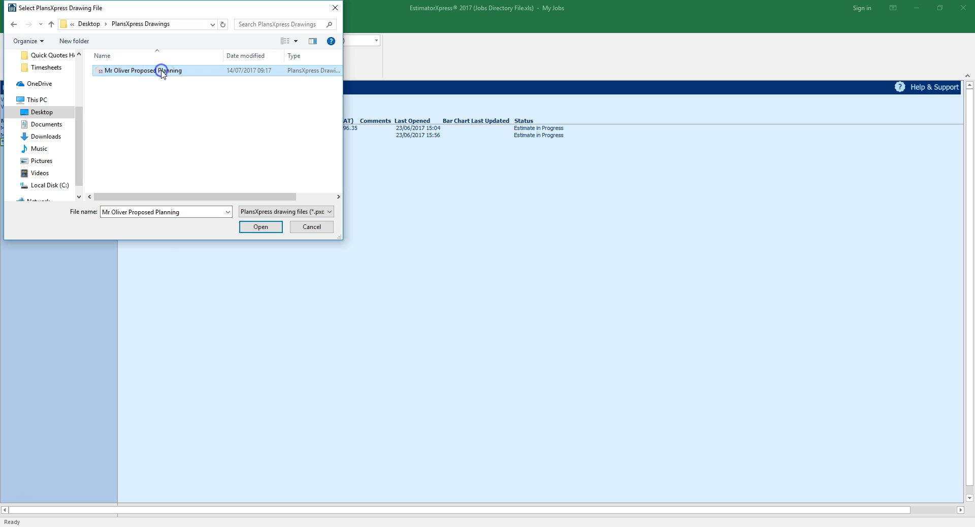
pyautogui.click(277, 229)
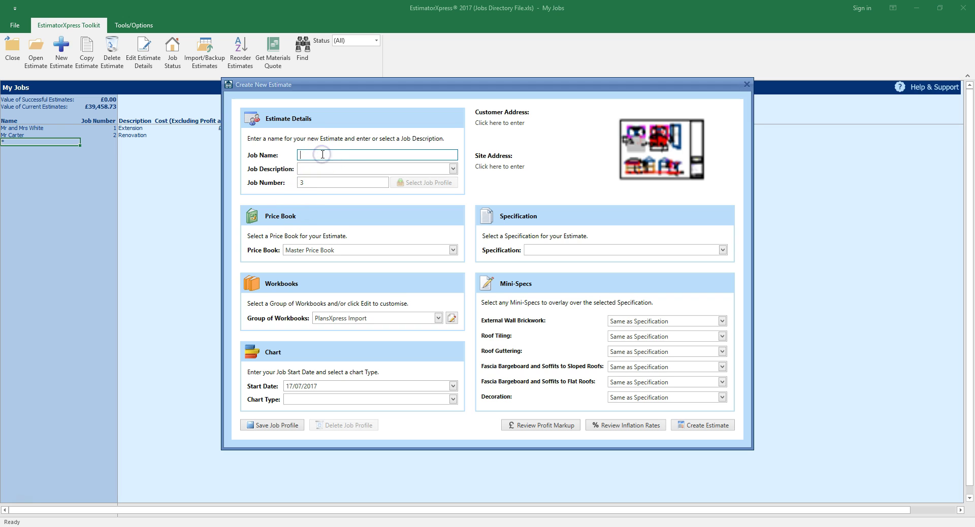
# Enter the customer's name as the job name and set the job description to Extension.
pyautogui.write('Mr Oliver')
pyautogui.click(452, 169)
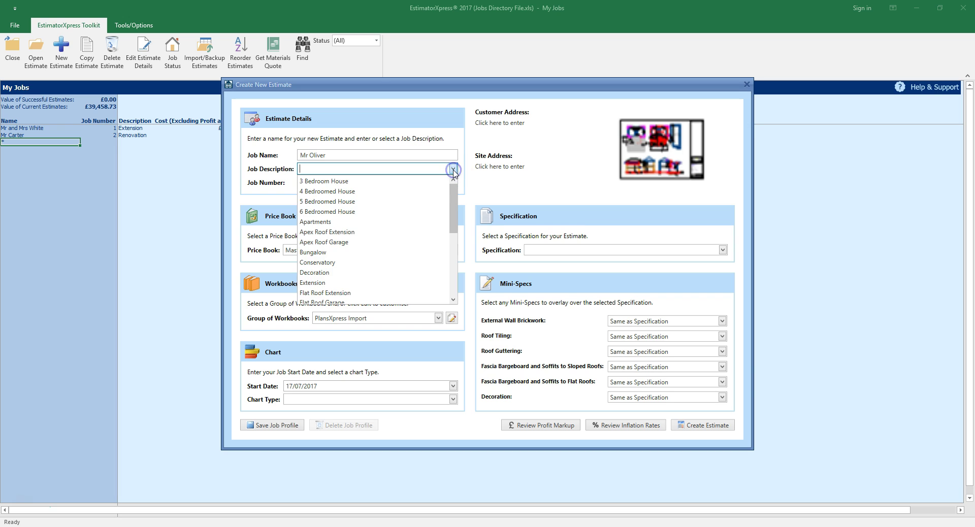
pyautogui.click(364, 283)
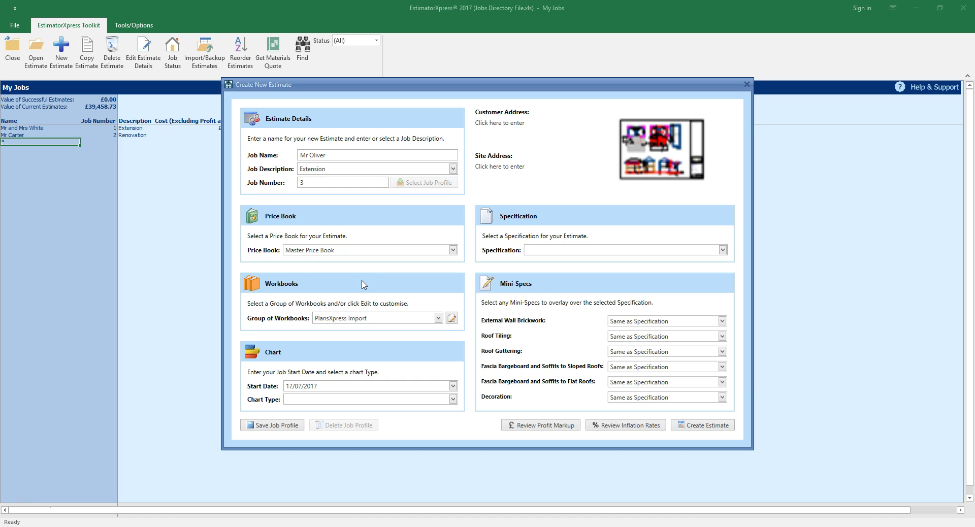
# Fill in the customer's name, address and post code, and copy the details to the site address.
pyautogui.click(514, 123)
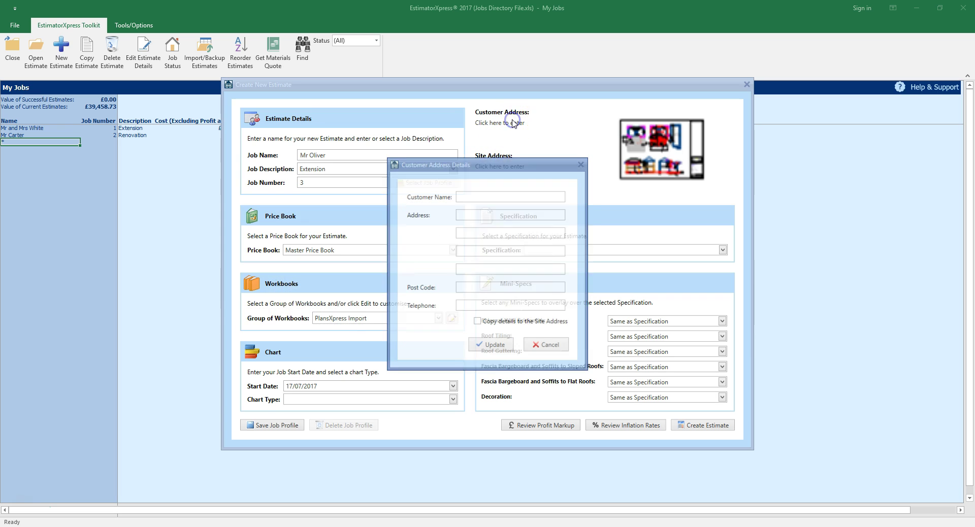
pyautogui.click(486, 196)
pyautogui.write('Mr Oliver')
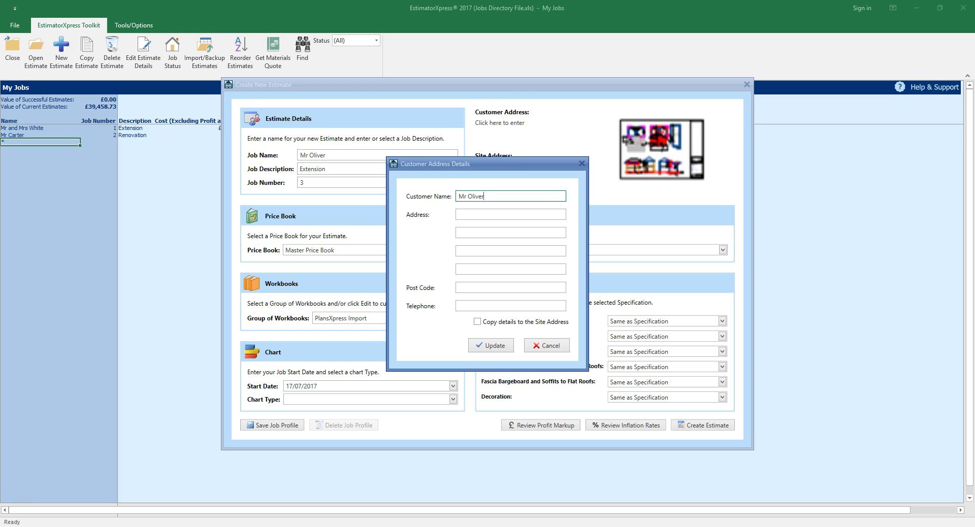
pyautogui.press('Tab')
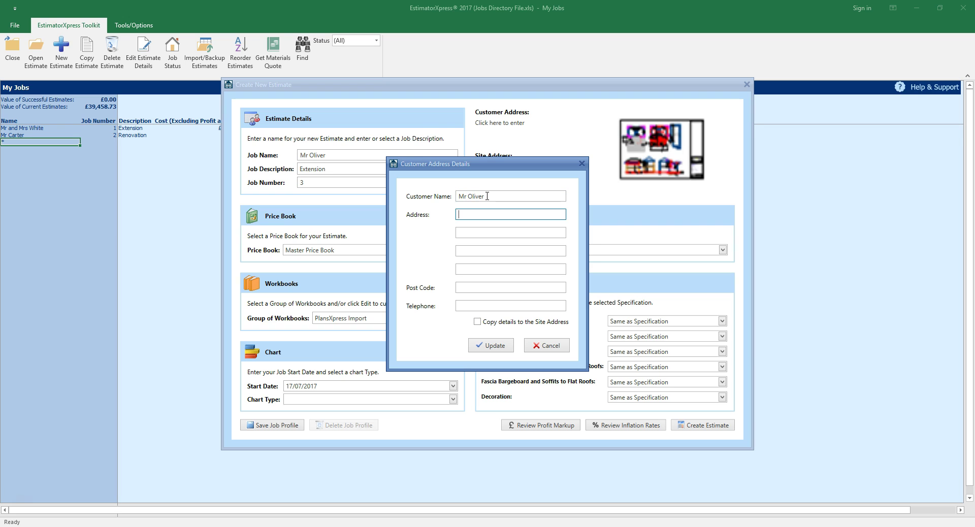
pyautogui.write('1 Street')
pyautogui.press('Tab')
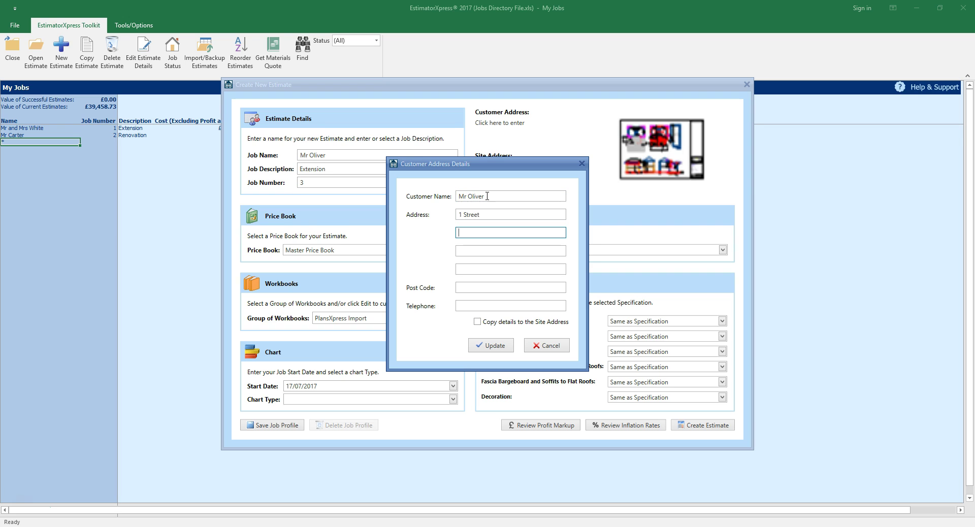
pyautogui.write('Area')
pyautogui.press('Tab')
pyautogui.write('City')
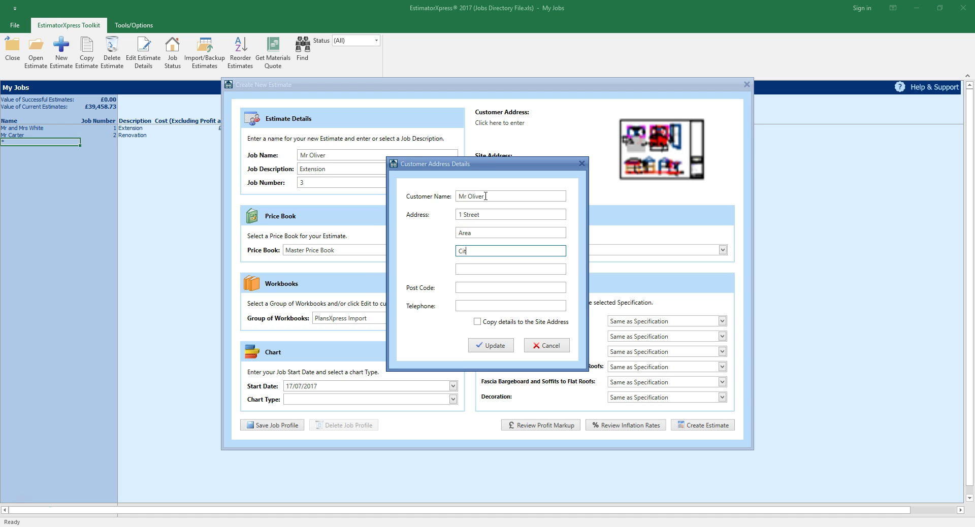
pyautogui.click(483, 286)
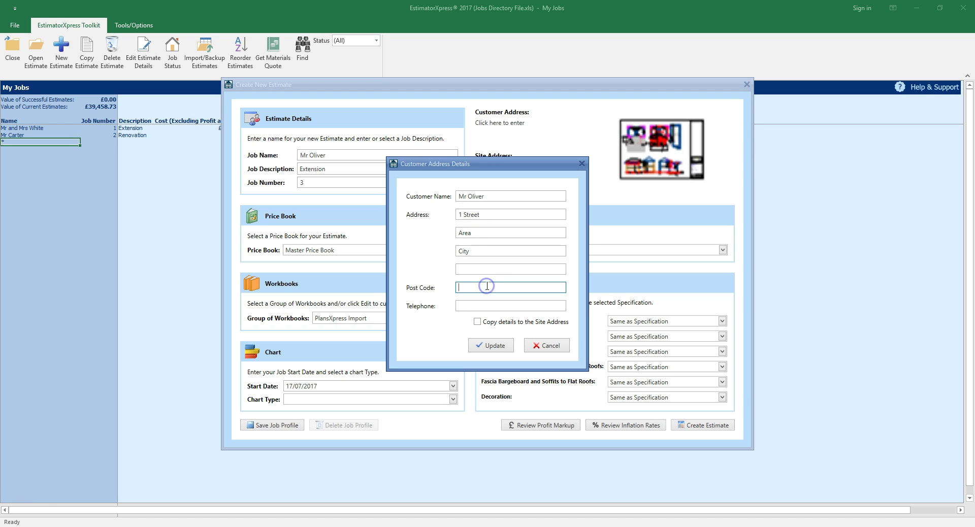
pyautogui.write('AB1 2CD')
pyautogui.click(477, 322)
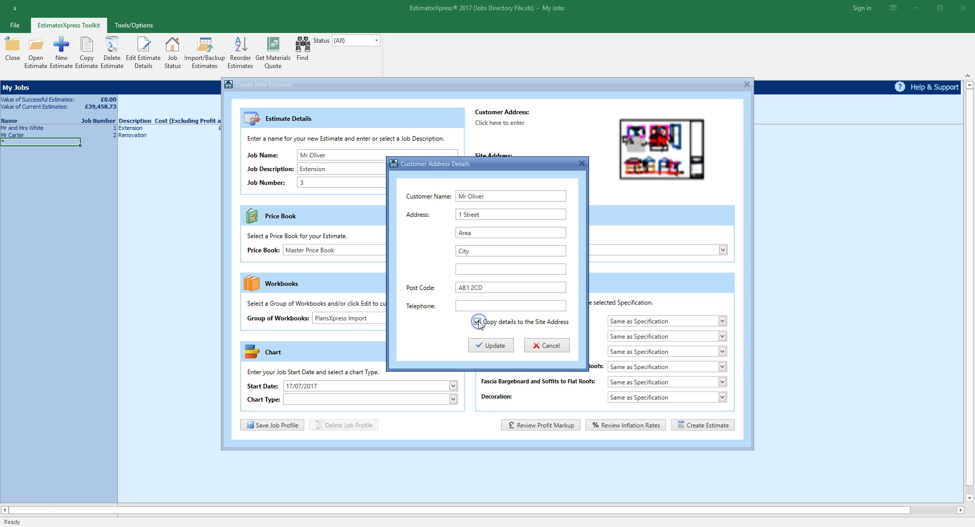
pyautogui.click(510, 348)
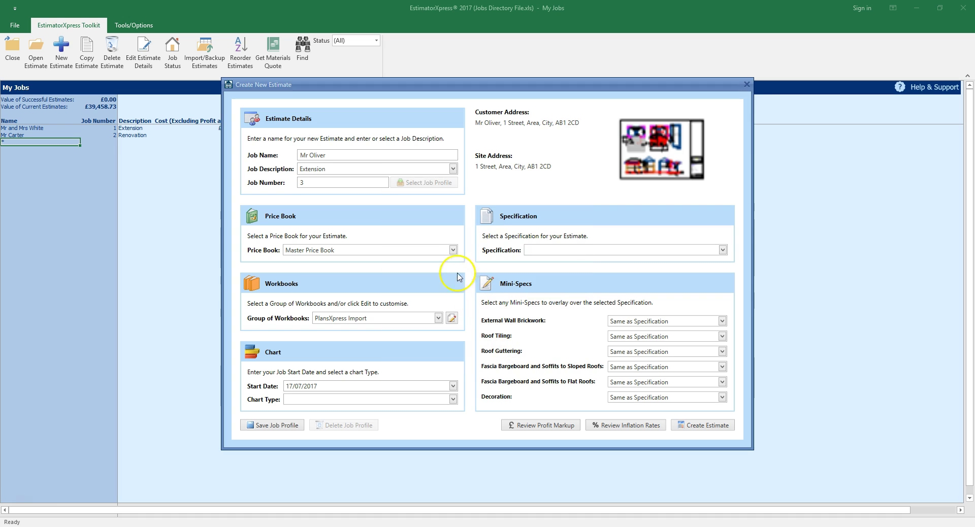
# Select the Master Price Book and the PlansXpress Import group of workbooks for the estimate.
pyautogui.click(452, 250)
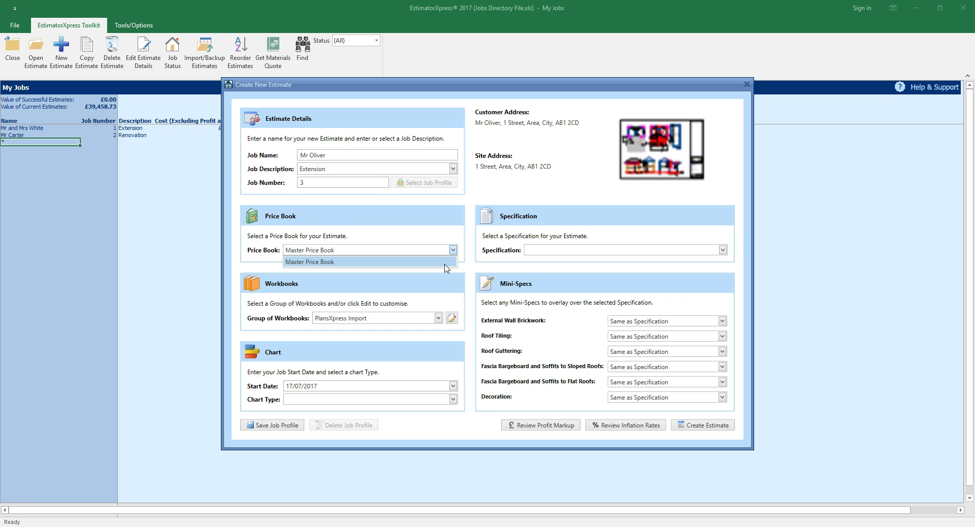
pyautogui.click(445, 263)
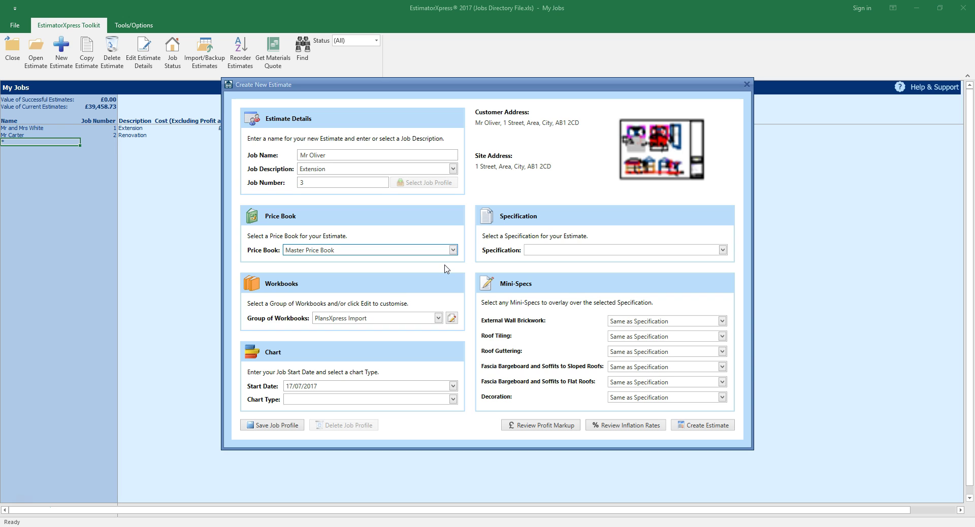
pyautogui.click(437, 318)
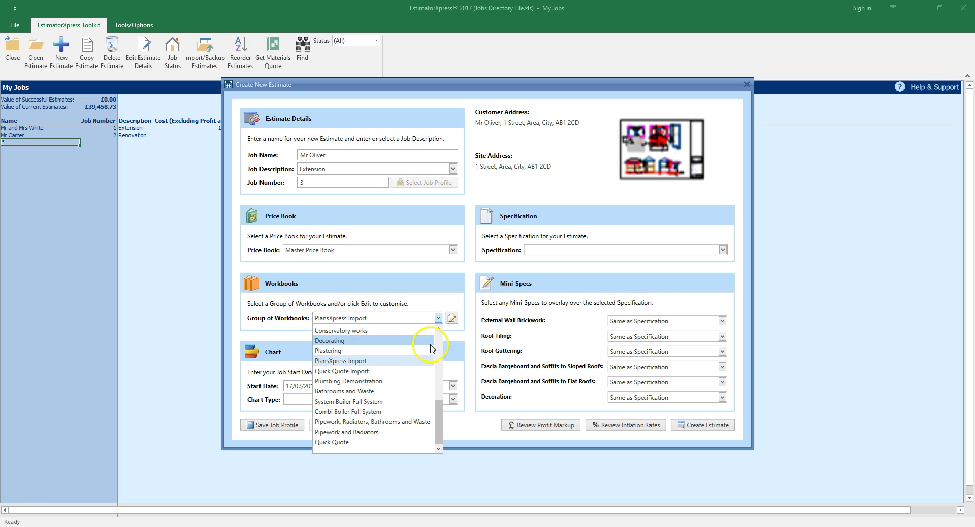
pyautogui.click(401, 360)
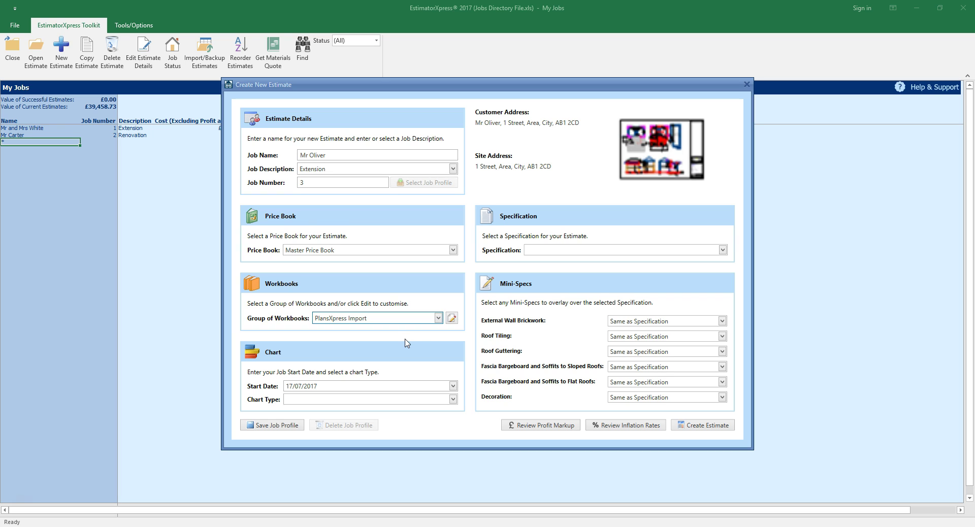
# Set the job start date to 24/07/2017 and the chart type to Small Extension.
pyautogui.click(453, 386)
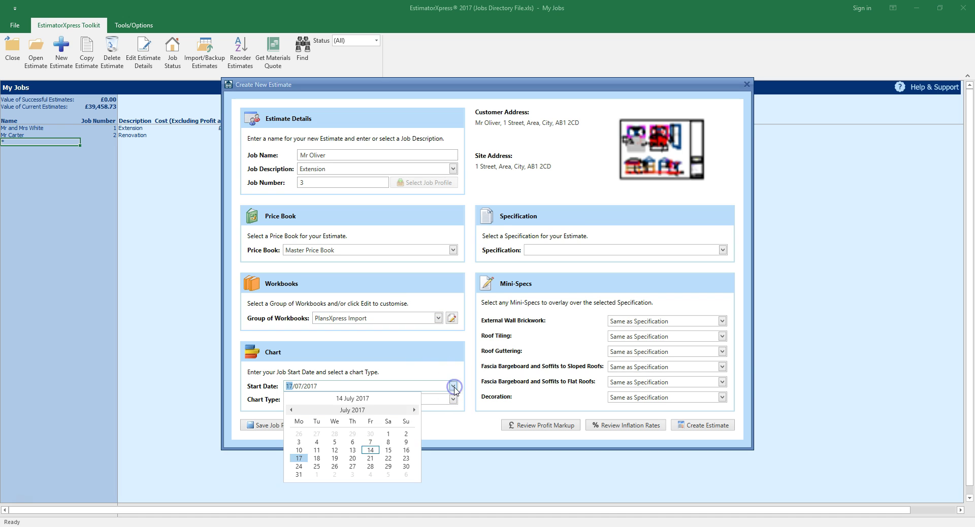
pyautogui.click(299, 466)
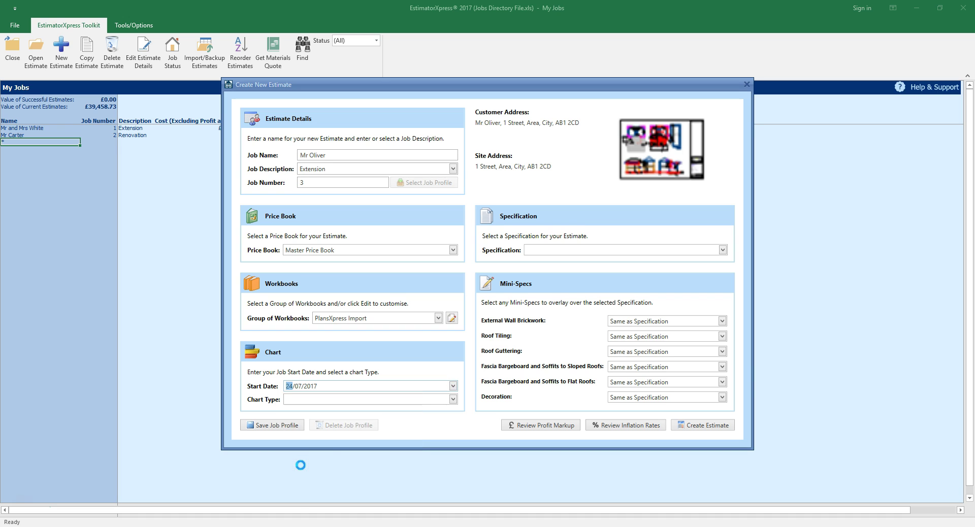
pyautogui.click(451, 399)
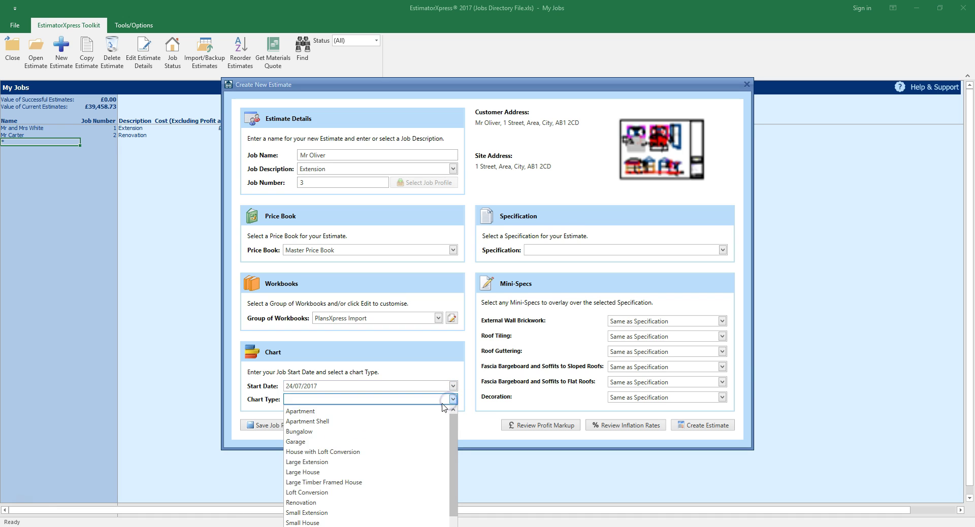
pyautogui.click(360, 514)
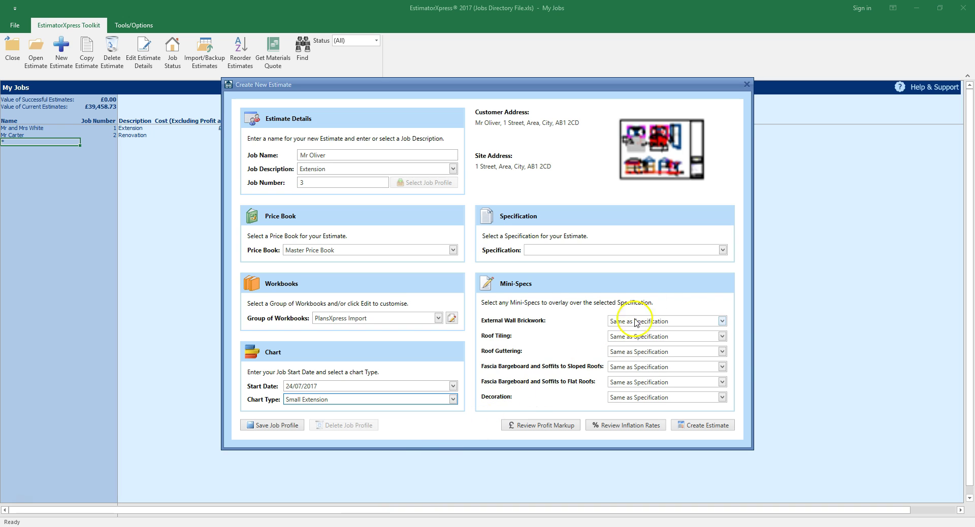
# Choose the Extension Specification, with 70p Facing Brick for Extension or Renovation as external wall brickwork and Pantile for Extension or Renovation as roof tiling.
pyautogui.click(722, 250)
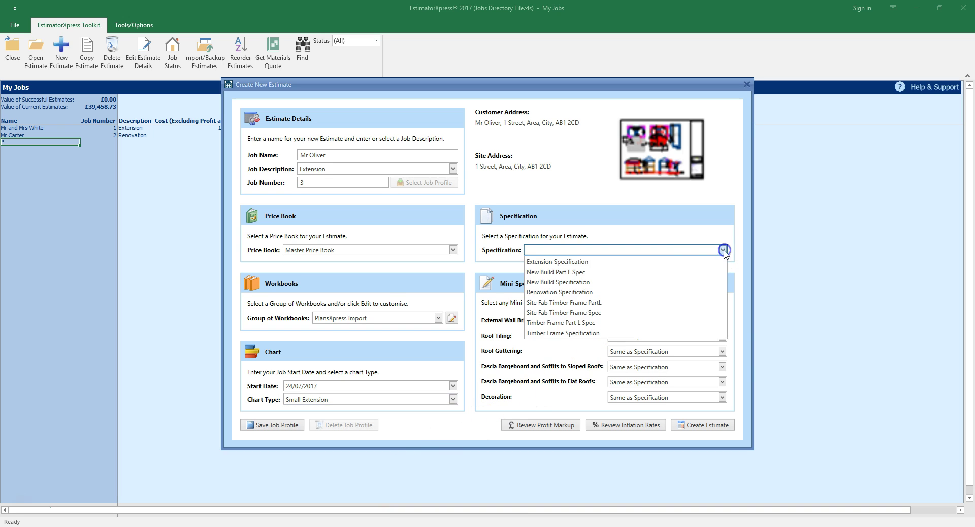
pyautogui.click(624, 262)
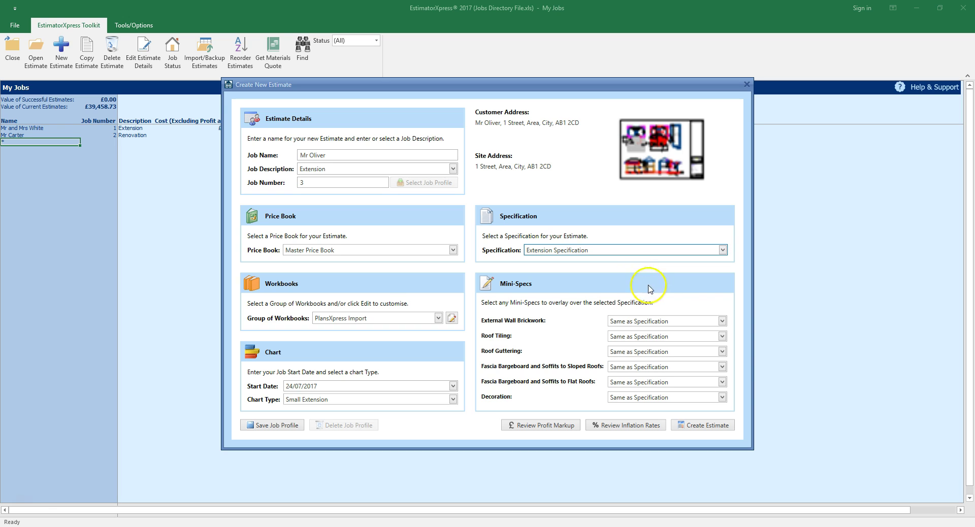
pyautogui.click(722, 321)
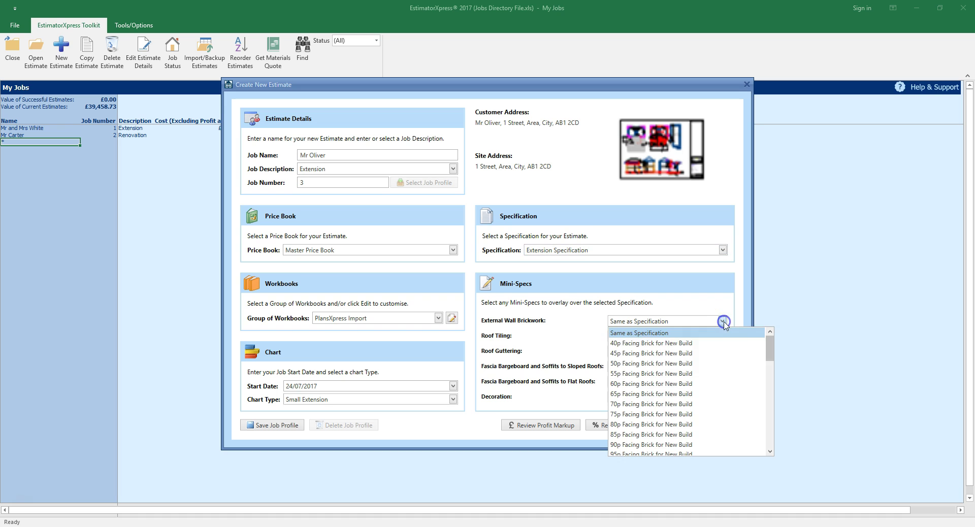
pyautogui.moveTo(771, 348); pyautogui.dragTo(771, 367)
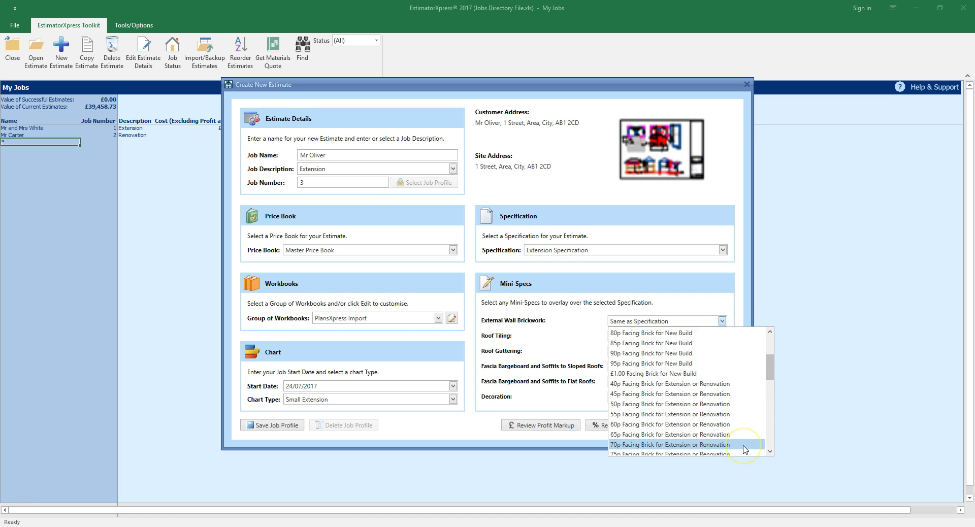
pyautogui.click(744, 444)
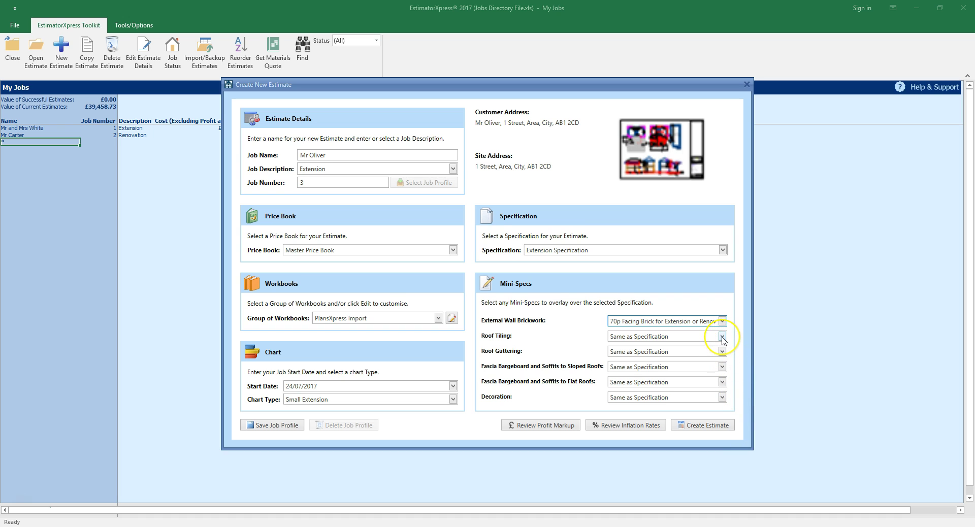
pyautogui.click(722, 337)
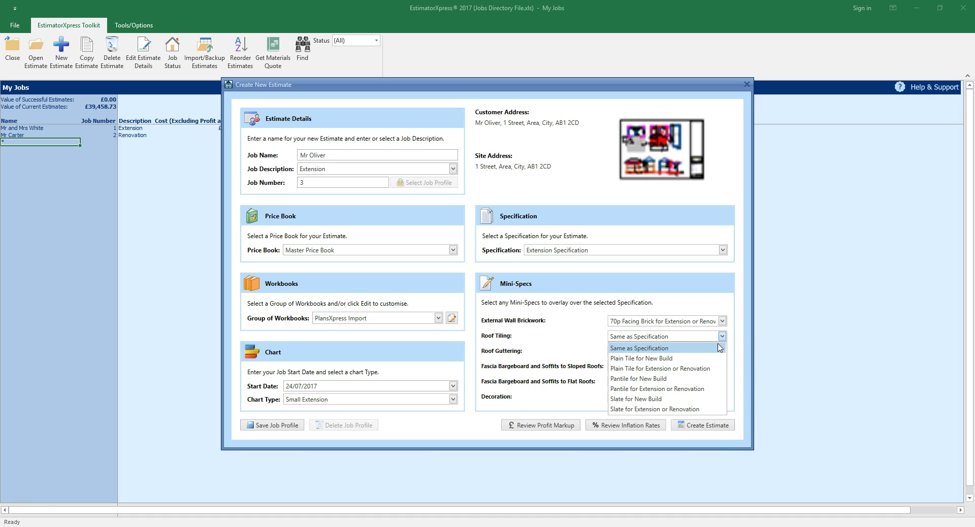
pyautogui.click(714, 390)
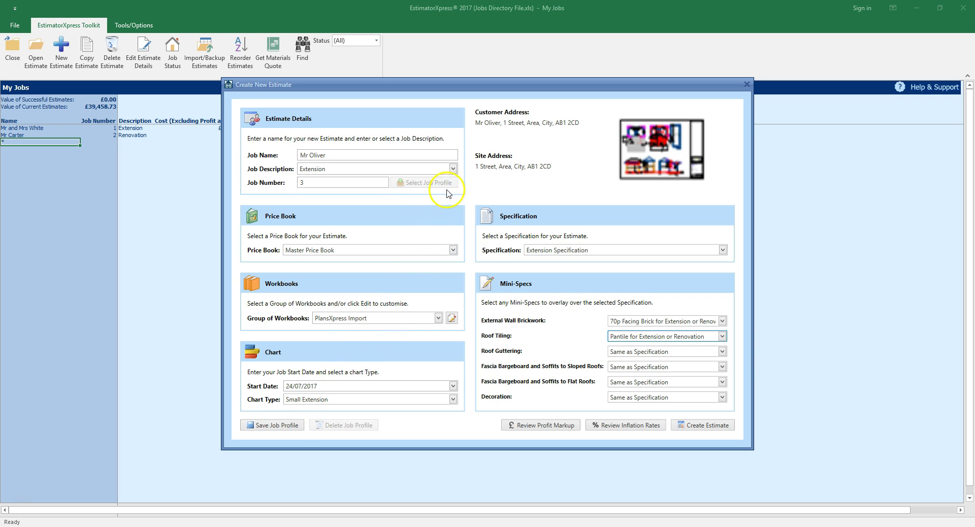
# Review the estimate's profit markups for each resource type, as well as its inflation rates and delay before inflating costs.
pyautogui.moveTo(449, 189)
pyautogui.click(572, 431)
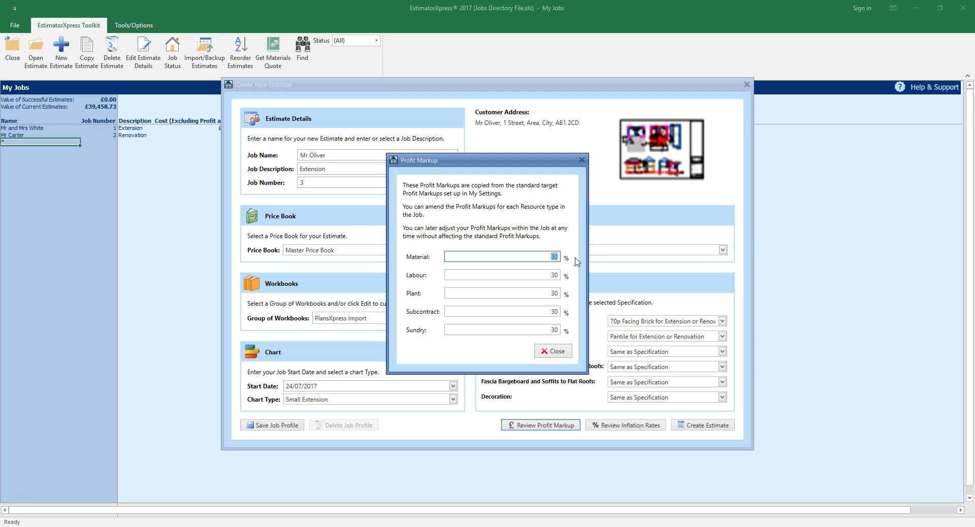
pyautogui.click(562, 351)
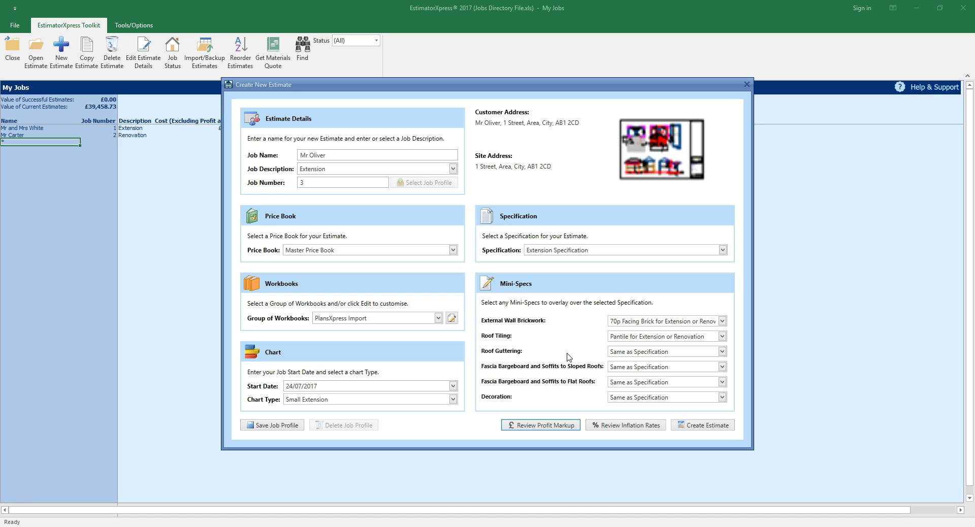
pyautogui.click(666, 433)
pyautogui.click(662, 429)
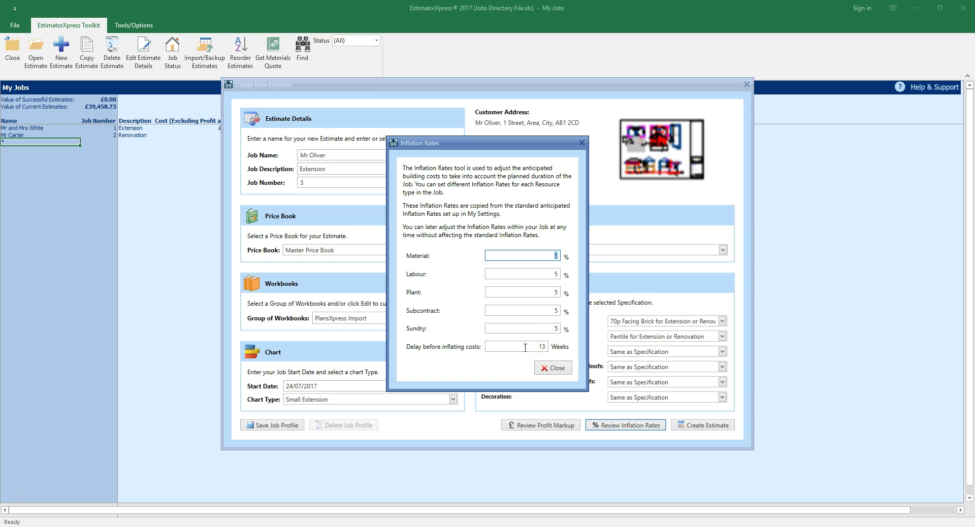
pyautogui.click(557, 368)
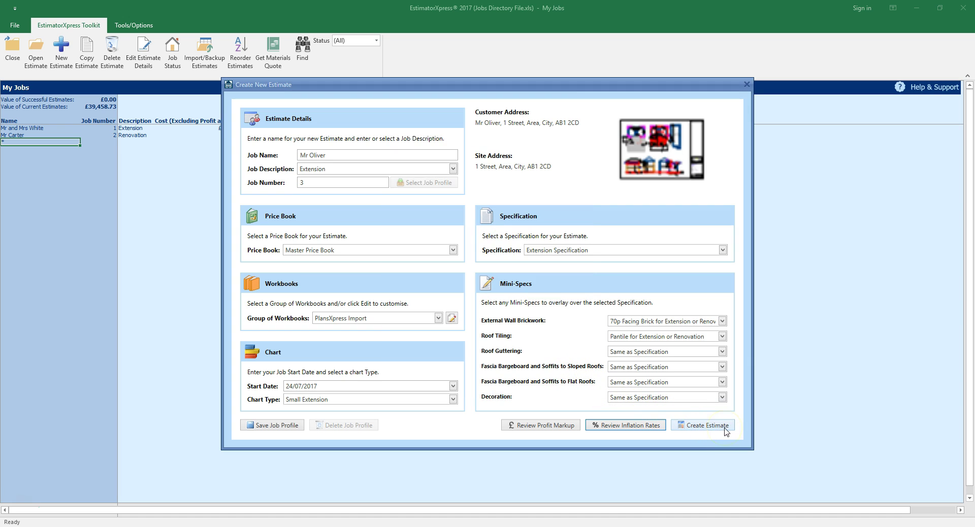
# Create the estimate and apply the Cavity Wall - 90-105mm automatic lintel selection to its lintels and cavity closers.
pyautogui.click(724, 429)
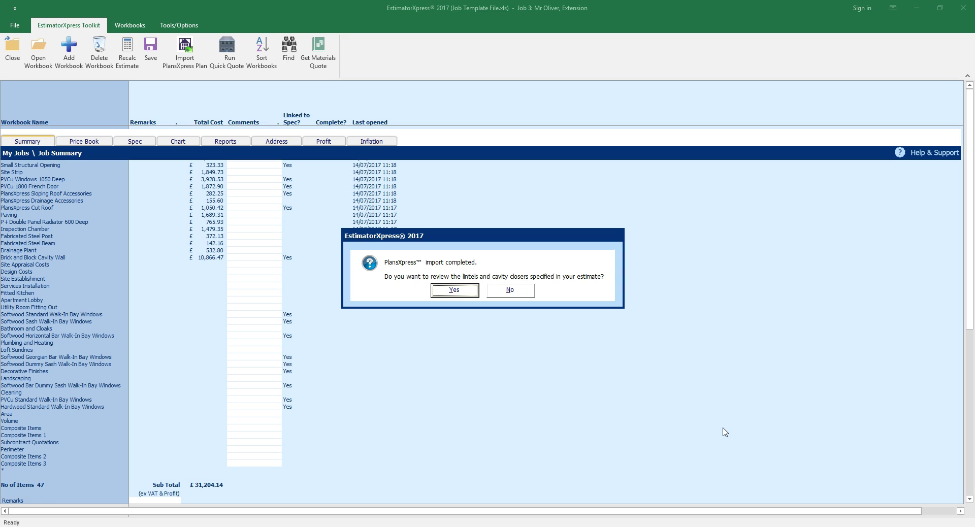
pyautogui.click(458, 291)
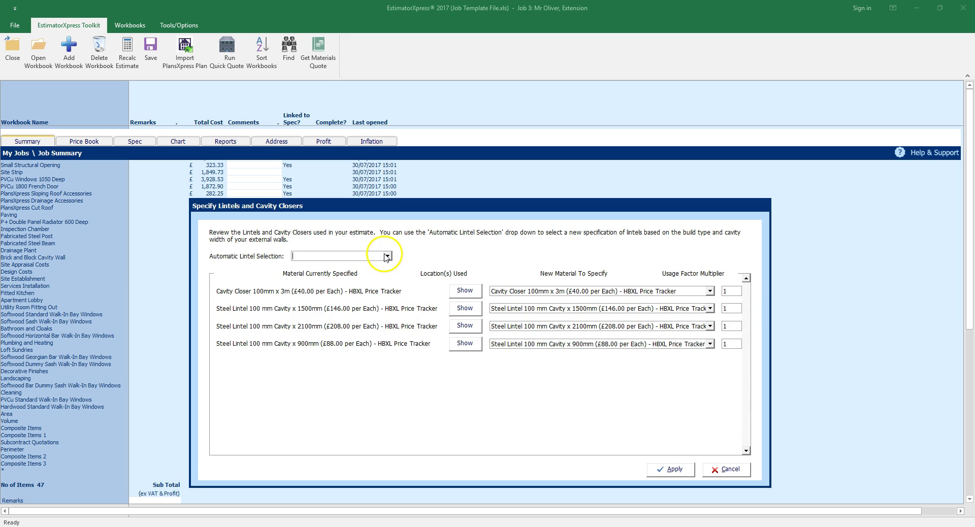
pyautogui.click(386, 257)
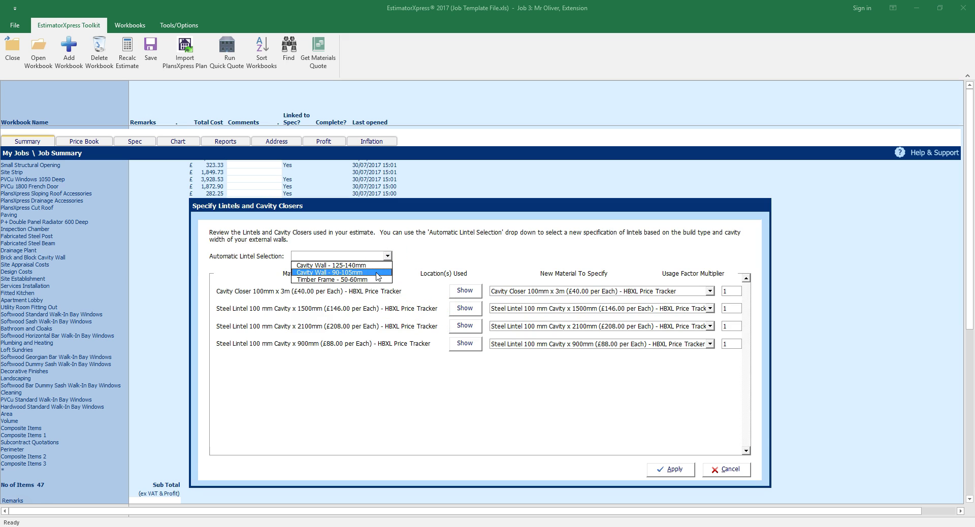
pyautogui.click(376, 275)
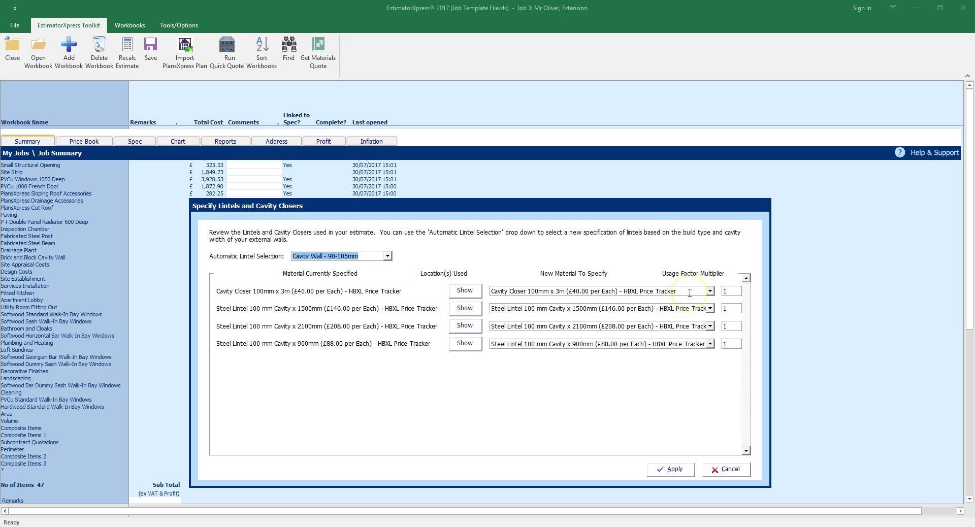
pyautogui.click(680, 354)
pyautogui.click(675, 468)
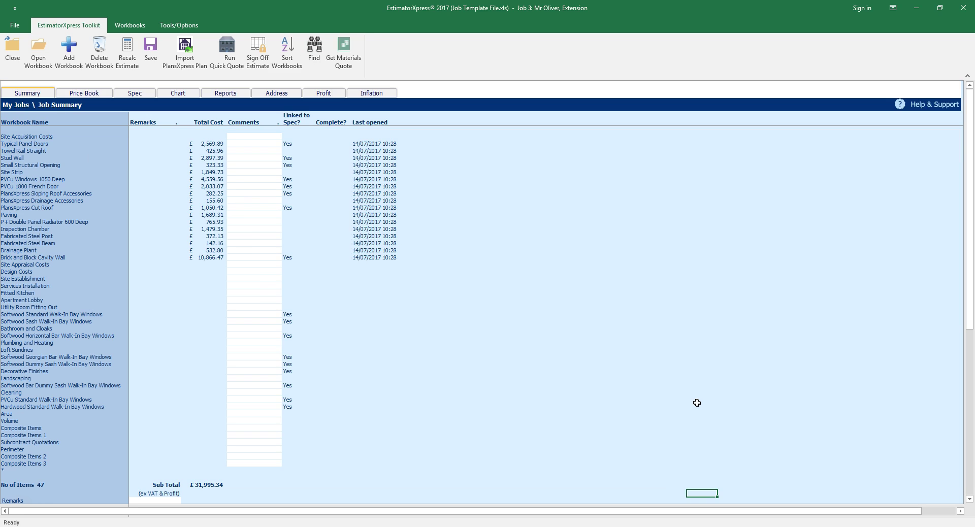